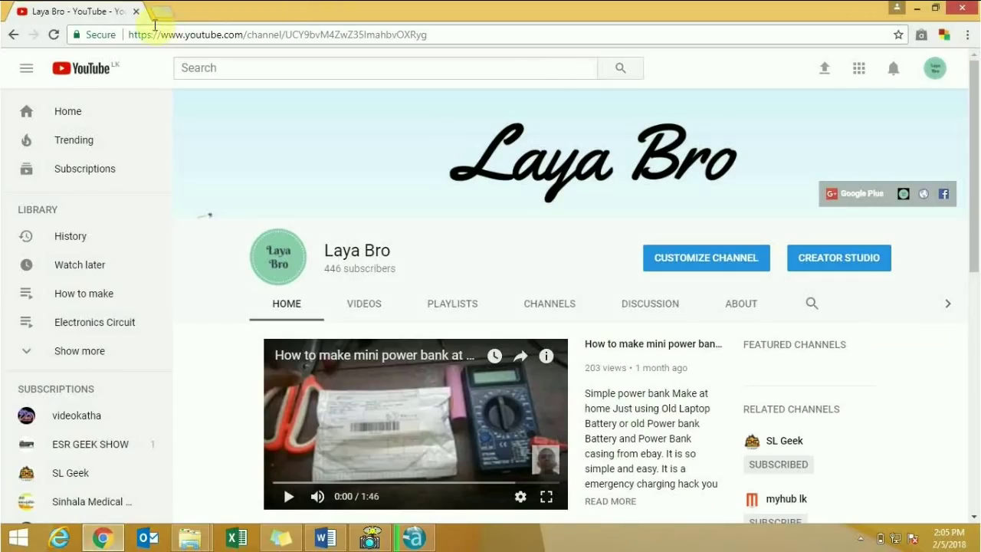
Search for 'free cctv' software for Windows and open the ispyconnect.com website
text(fr)
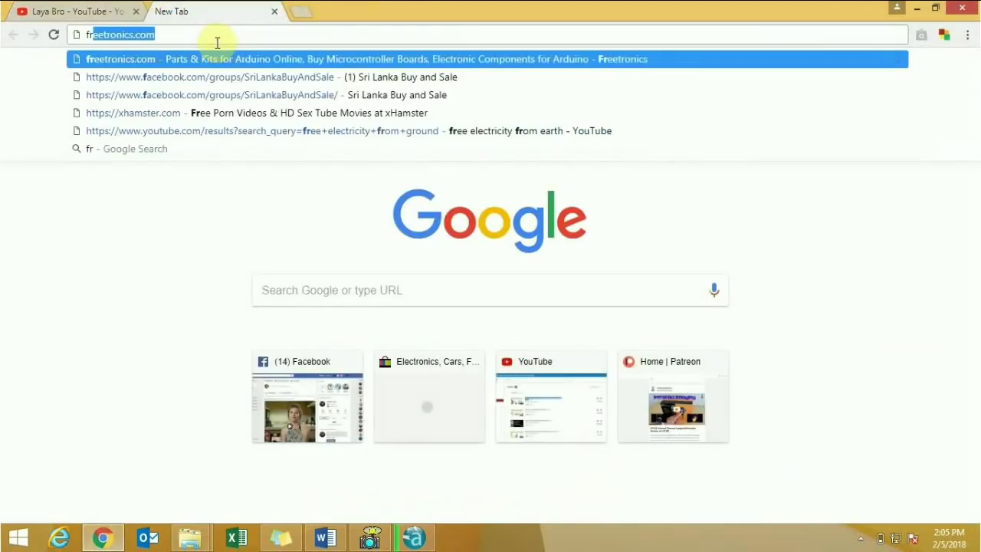
text(ee cctv)
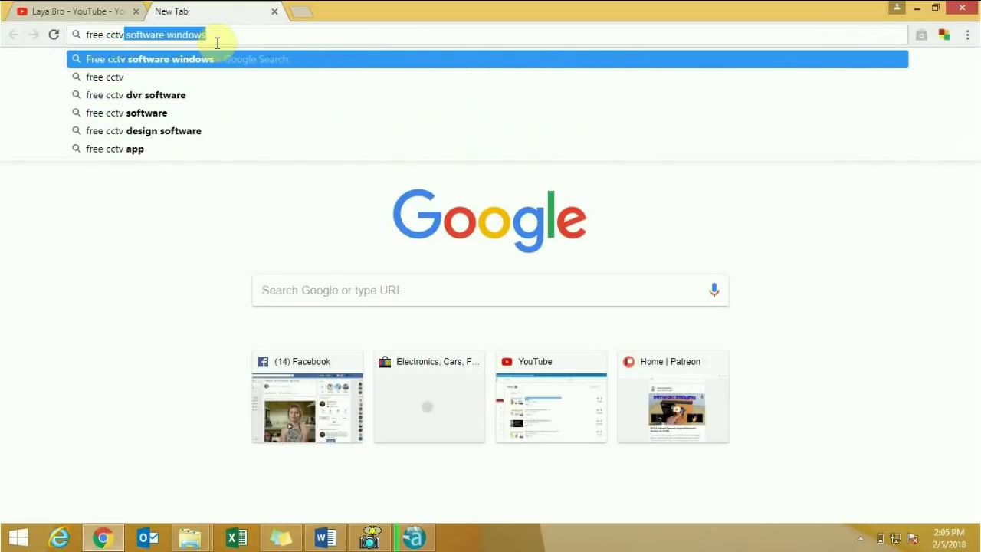
click(211, 59)
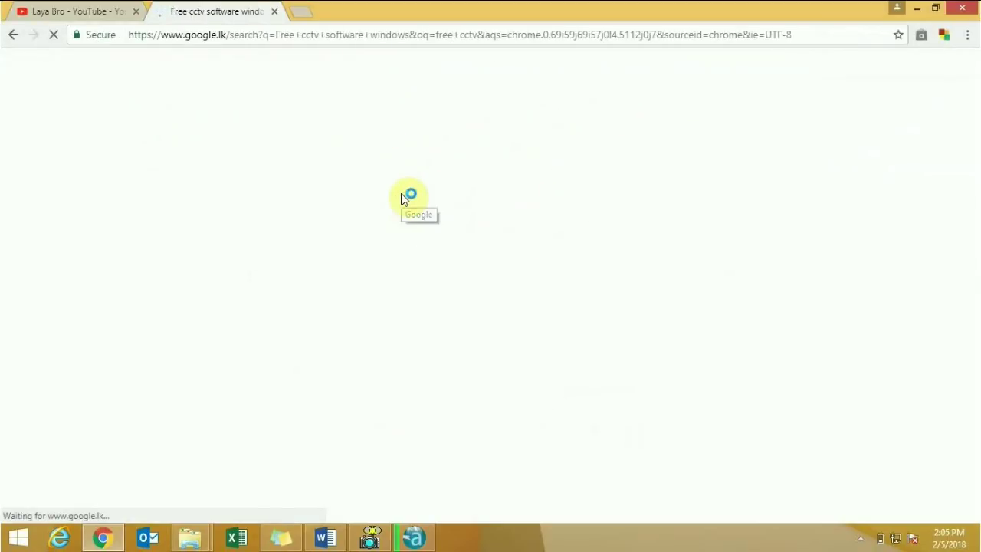
click(211, 184)
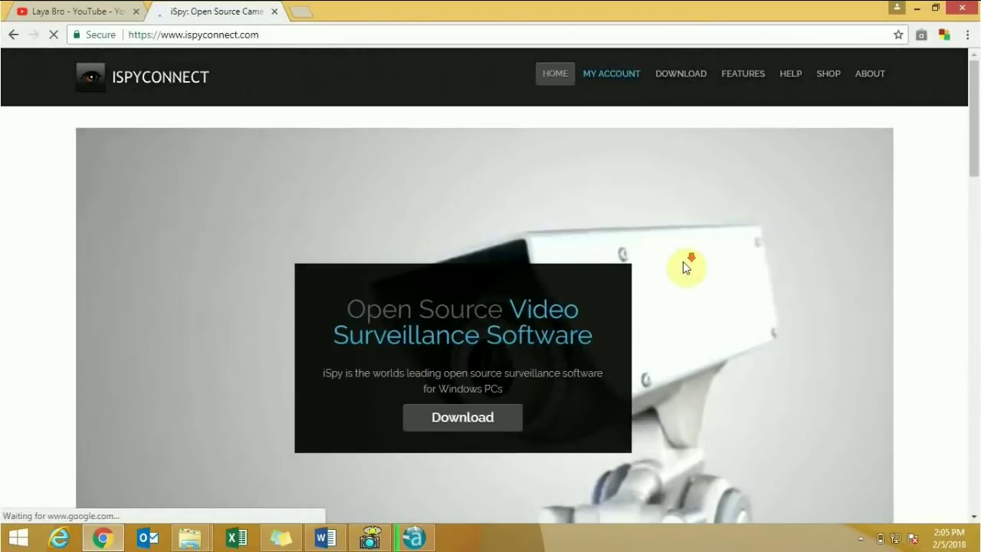
scroll(683, 266, down, 3)
scroll(662, 264, up, 2)
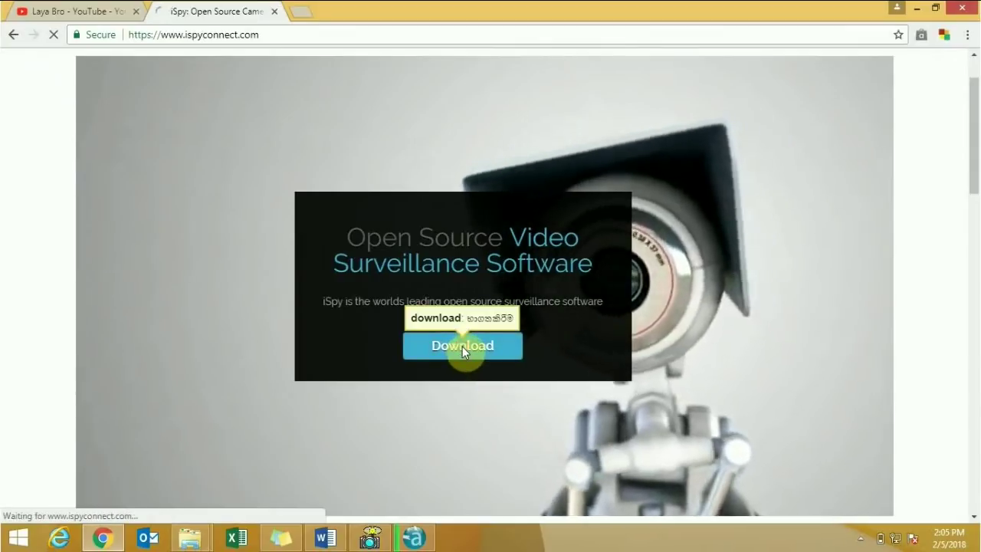
Download the iSpy 64 bit (v6.9.2.0 - latest) zip from the iSpy download page
click(462, 346)
scroll(451, 295, down, 2)
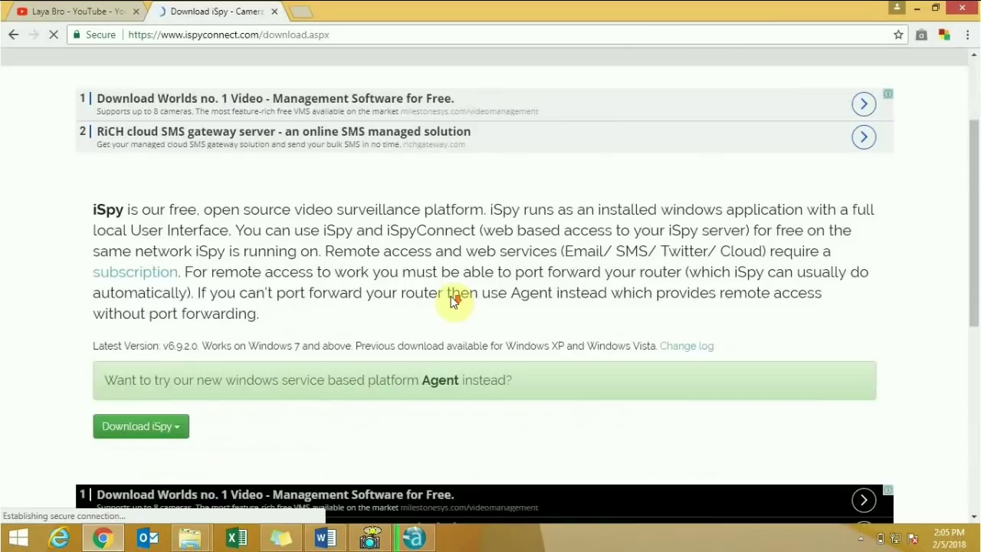
scroll(450, 296, down, 5)
scroll(278, 247, up, 2)
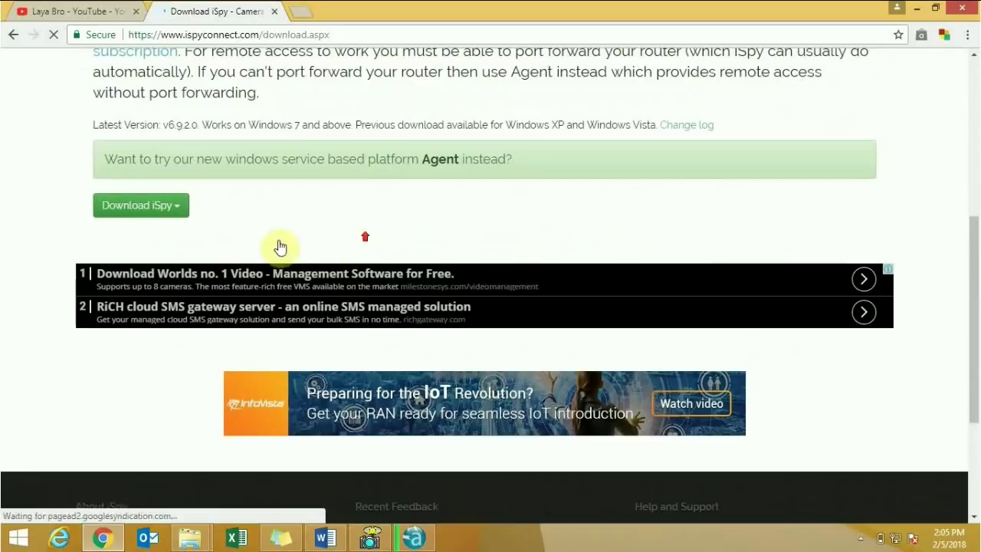
click(173, 217)
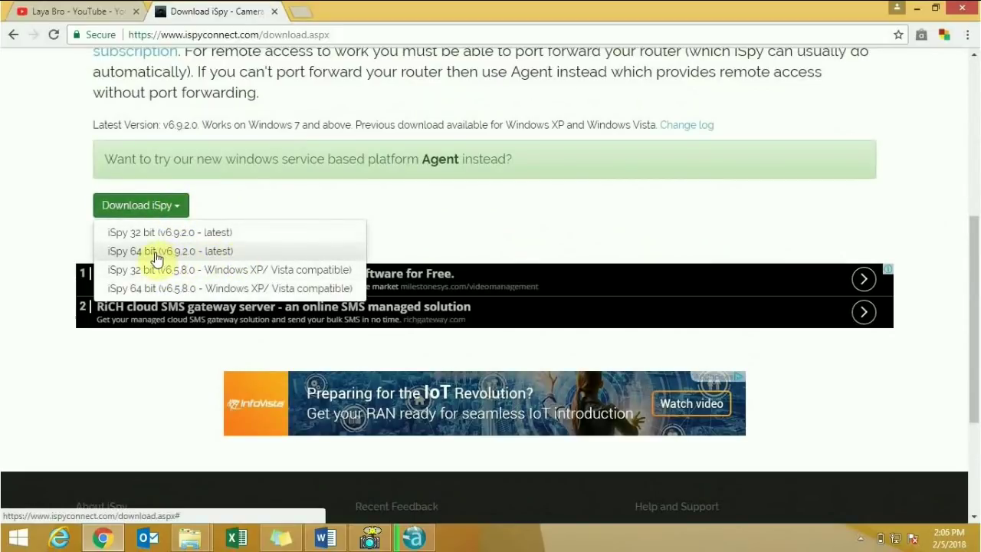
click(155, 256)
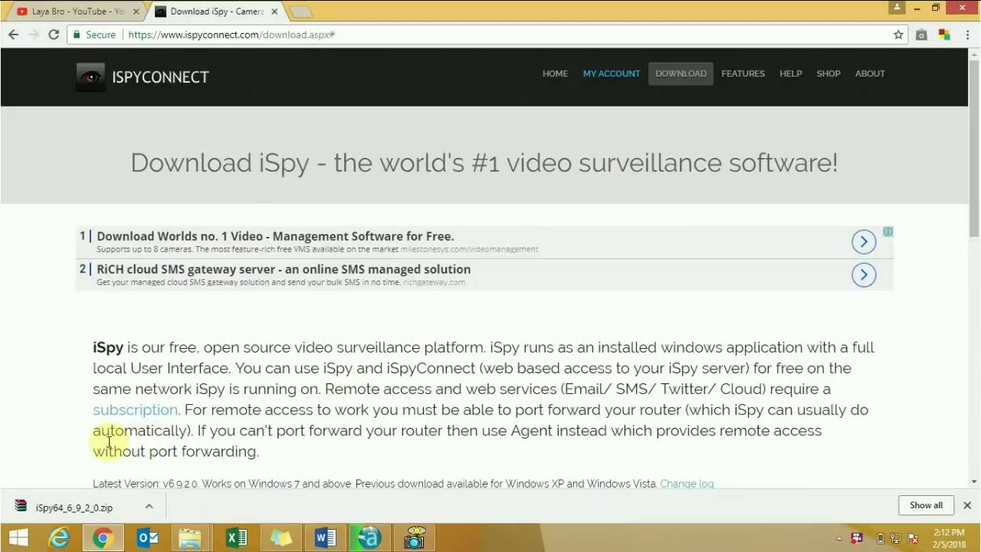
Locate the downloaded zip in Downloads and extract it to iSpy64_6_9_2_0\
right_click(98, 506)
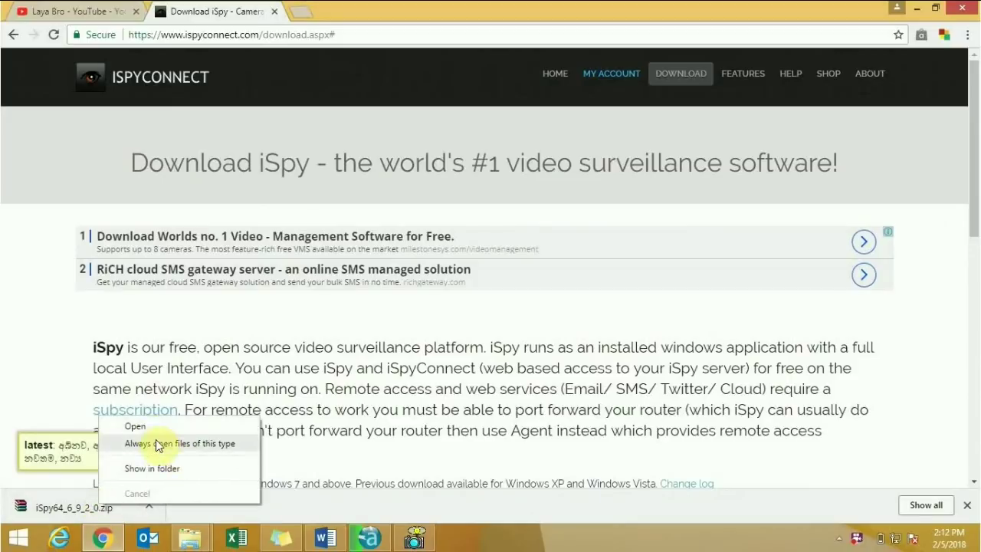
click(170, 468)
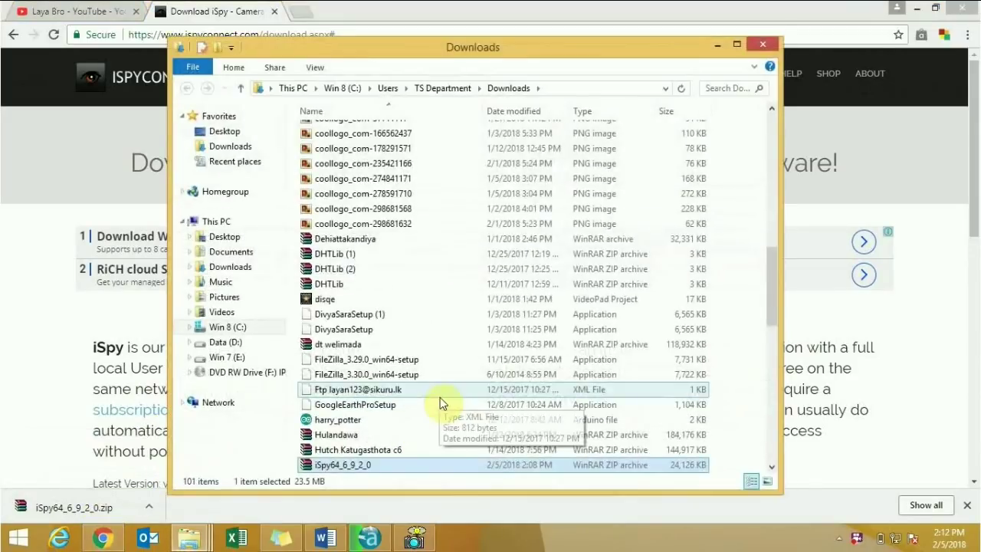
right_click(383, 465)
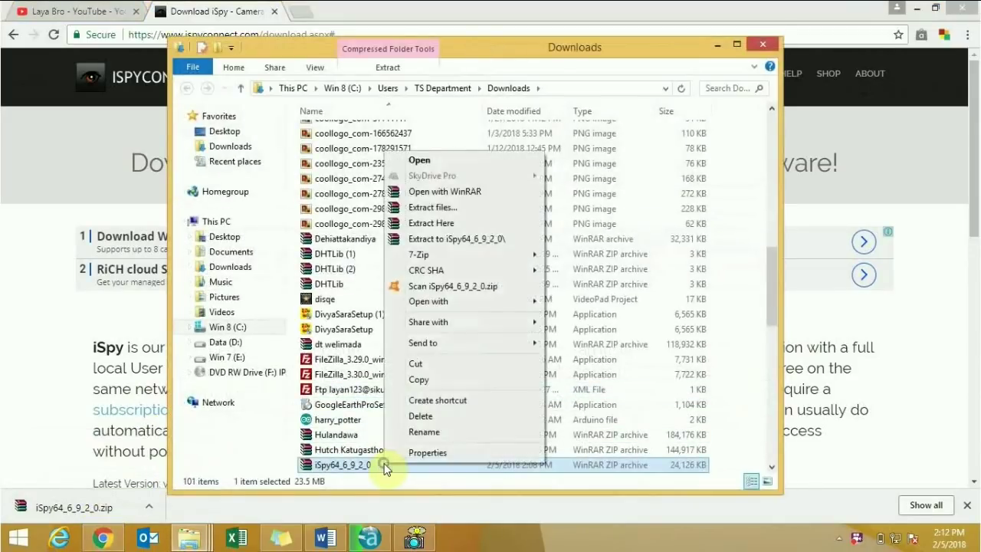
click(495, 239)
click(381, 328)
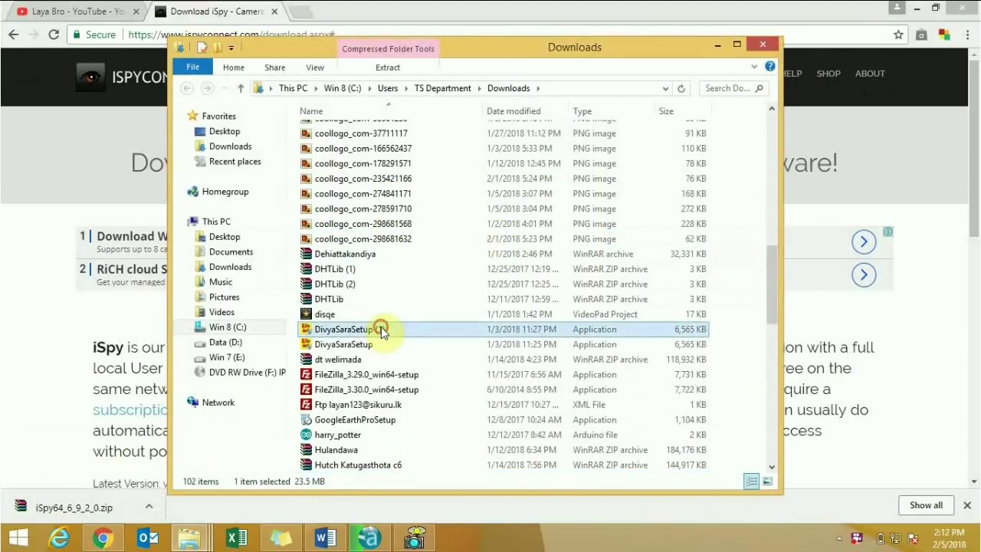
Run iSpySetup from the extracted iSpy64_6_9_2_0 folder
scroll(380, 328, down, 4)
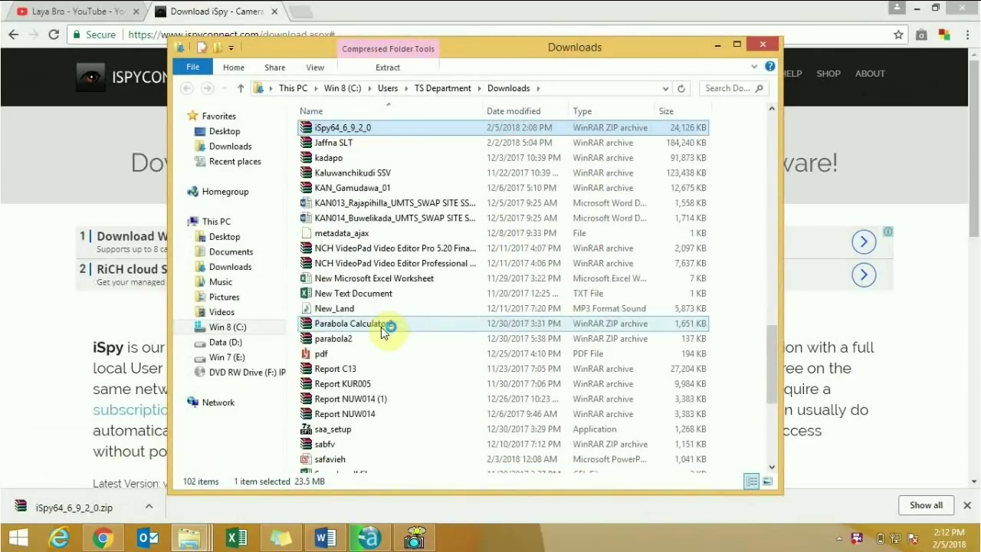
click(361, 125)
double_click(365, 127)
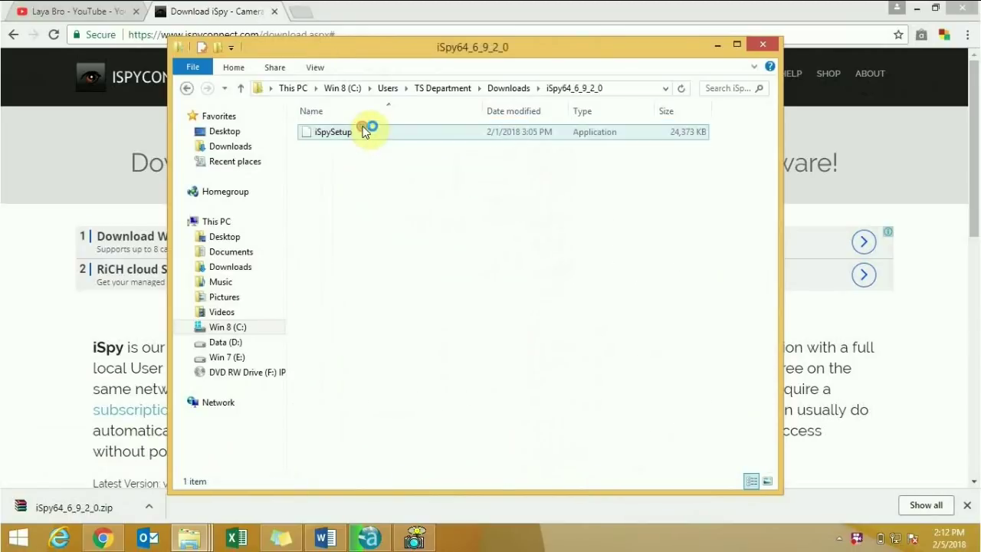
click(316, 134)
double_click(315, 134)
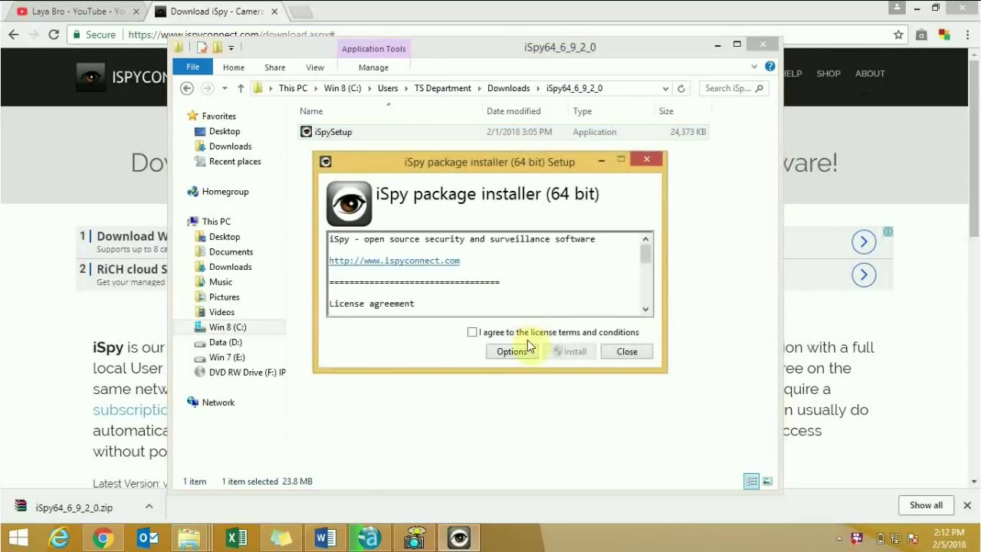
Agree to the license terms, install iSpy and launch it when setup completes
click(472, 332)
click(558, 351)
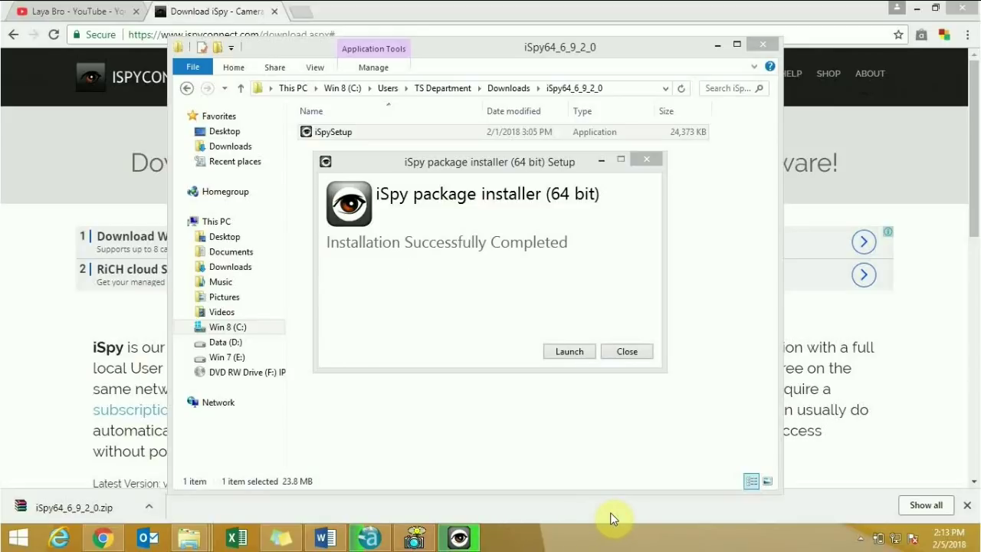
click(580, 356)
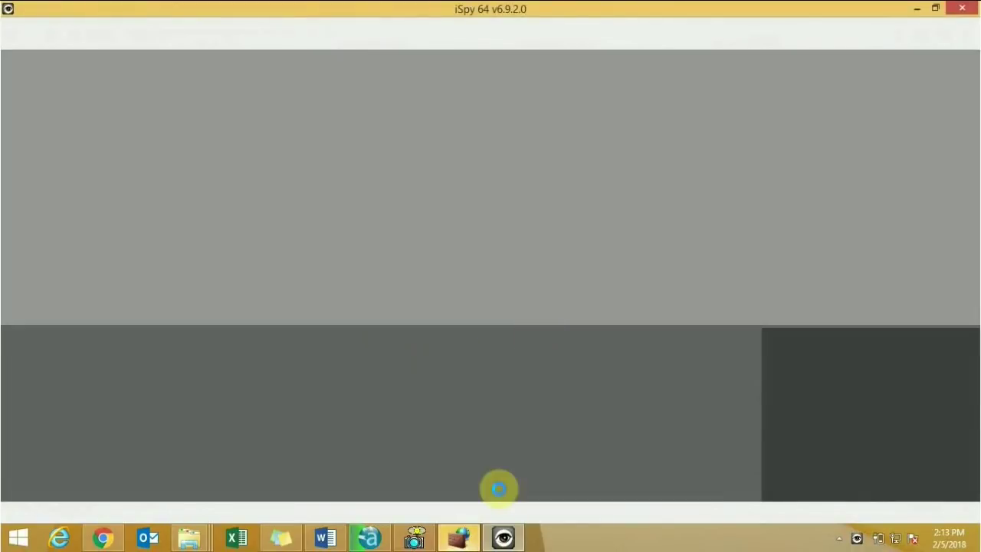
Allow iSpy through the firewall on private and public networks, then close Getting Started
click(466, 539)
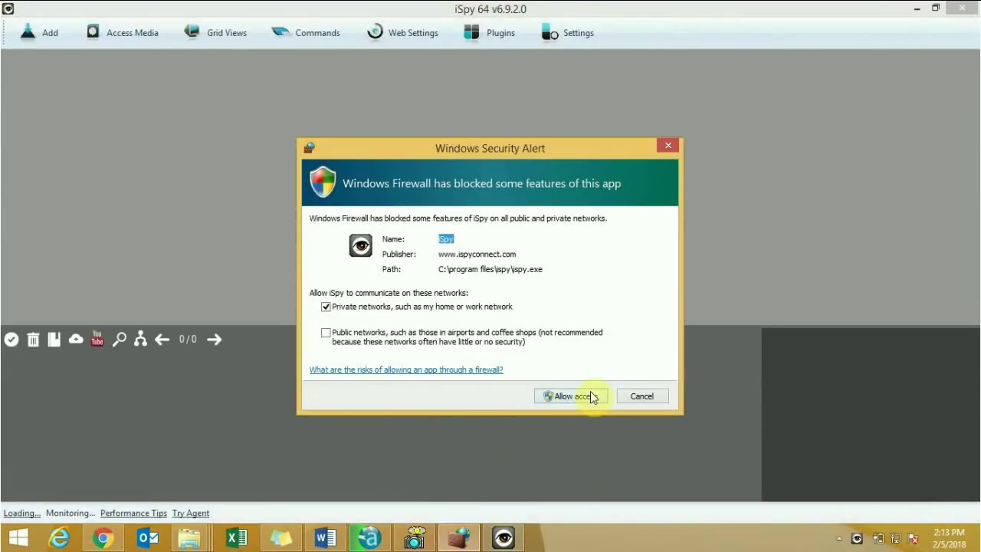
click(326, 333)
click(571, 396)
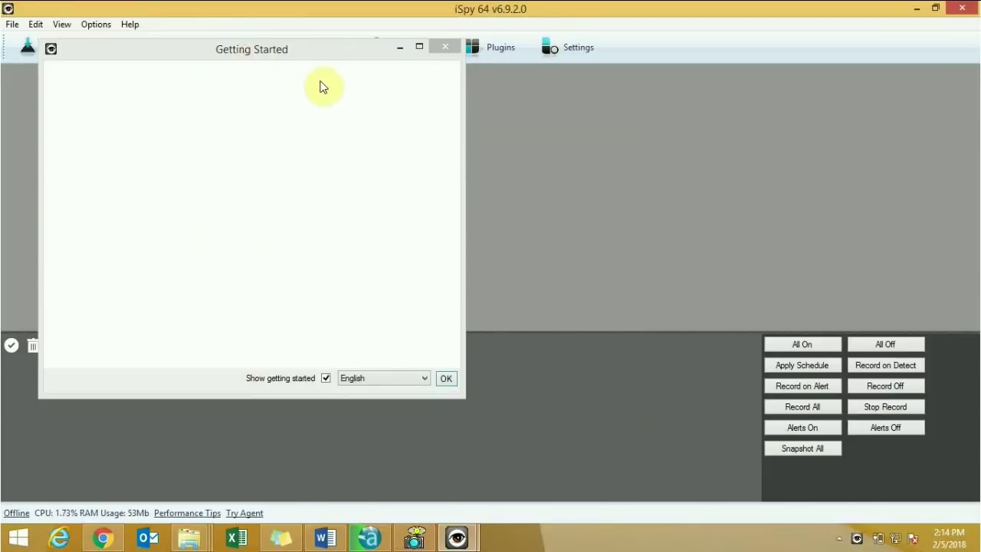
drag(279, 84, 401, 114)
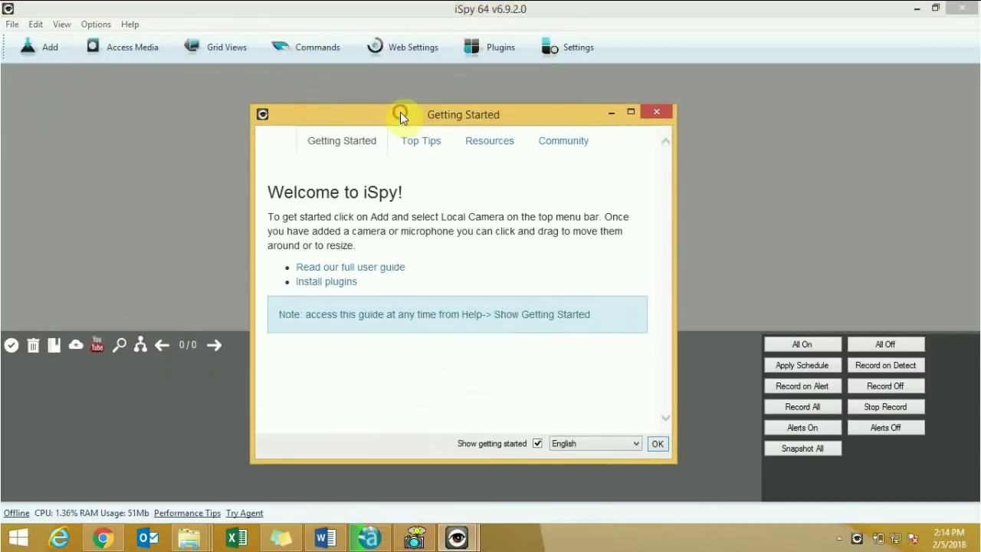
click(667, 115)
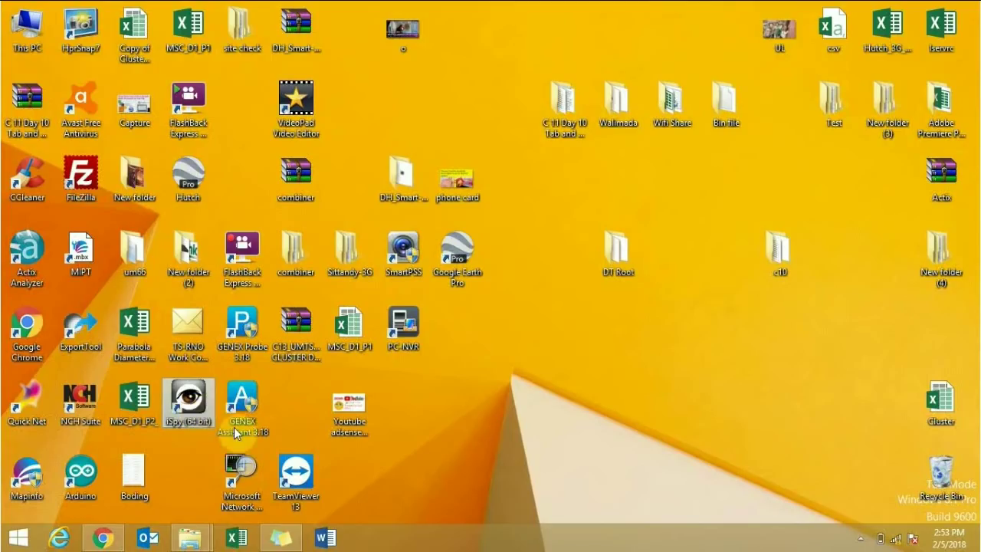
Copy the device type IPC-HFW1220S from the camera's Version page and switch back to iSpy
click(102, 538)
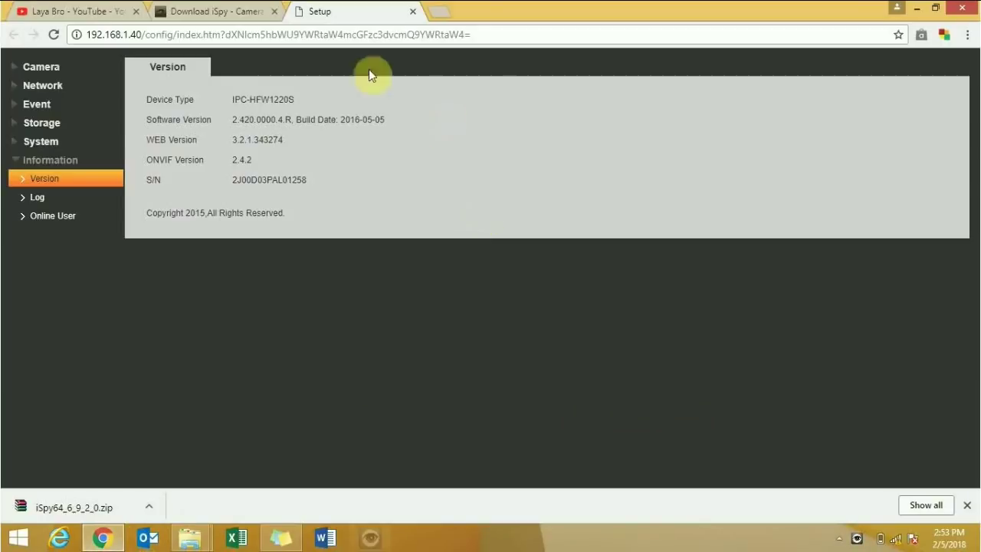
click(89, 34)
drag(89, 35, 143, 34)
click(293, 100)
drag(295, 99, 232, 99)
right_click(270, 101)
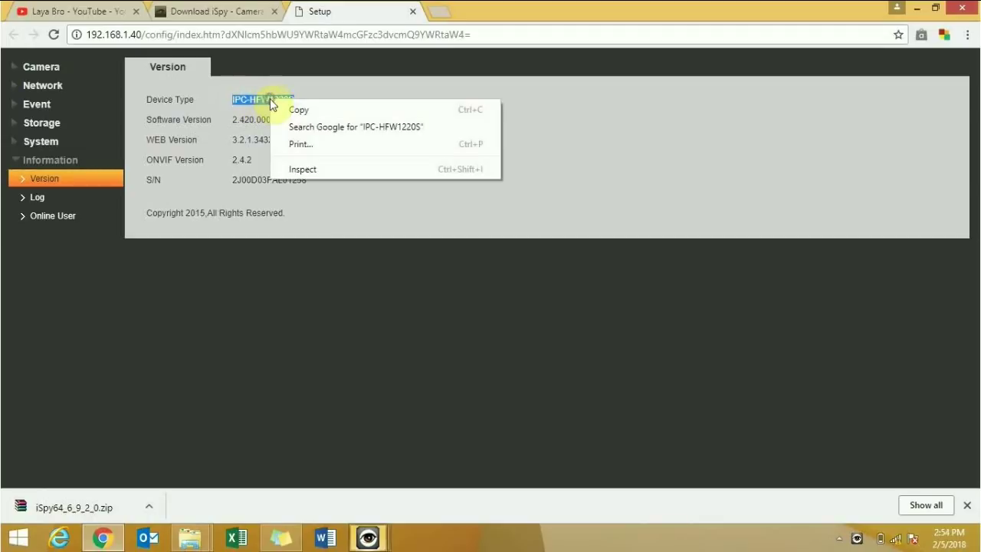
click(299, 111)
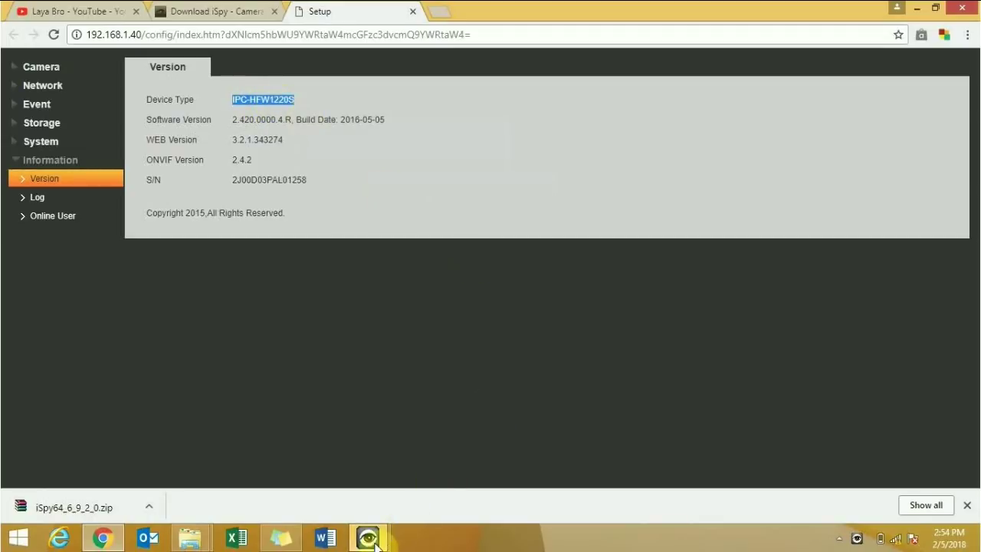
mouse_move(375, 541)
click(449, 458)
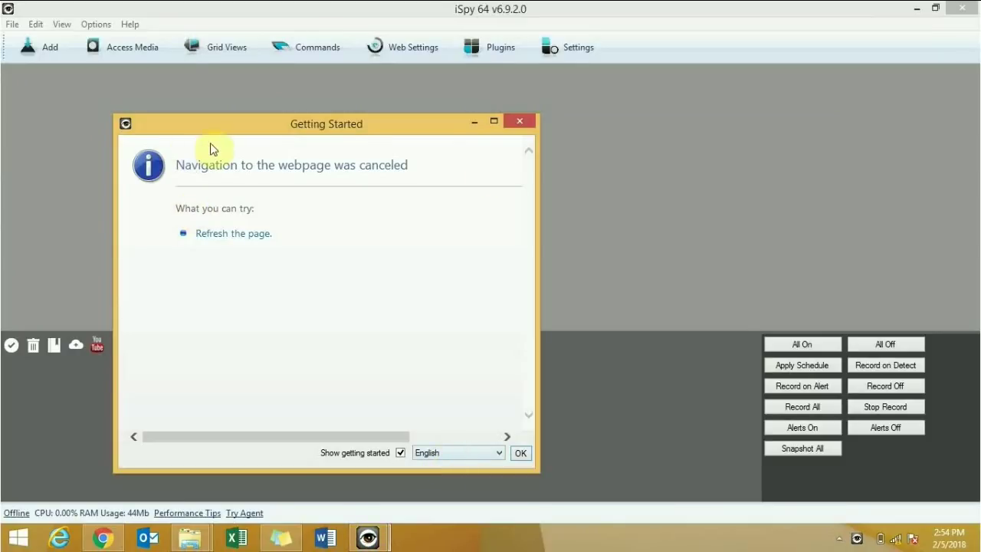
Close Getting Started and add a new source via IP Camera With Wizard
click(520, 125)
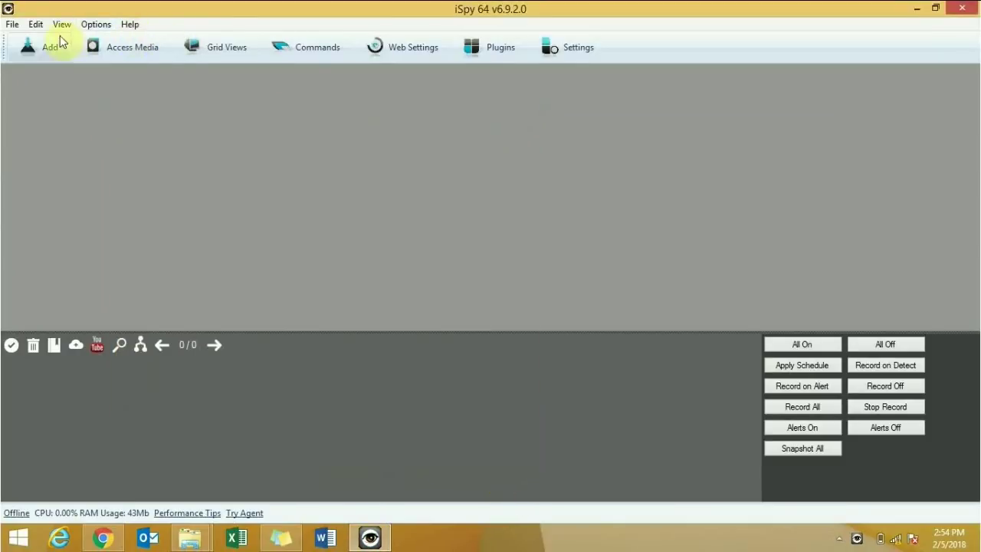
click(49, 51)
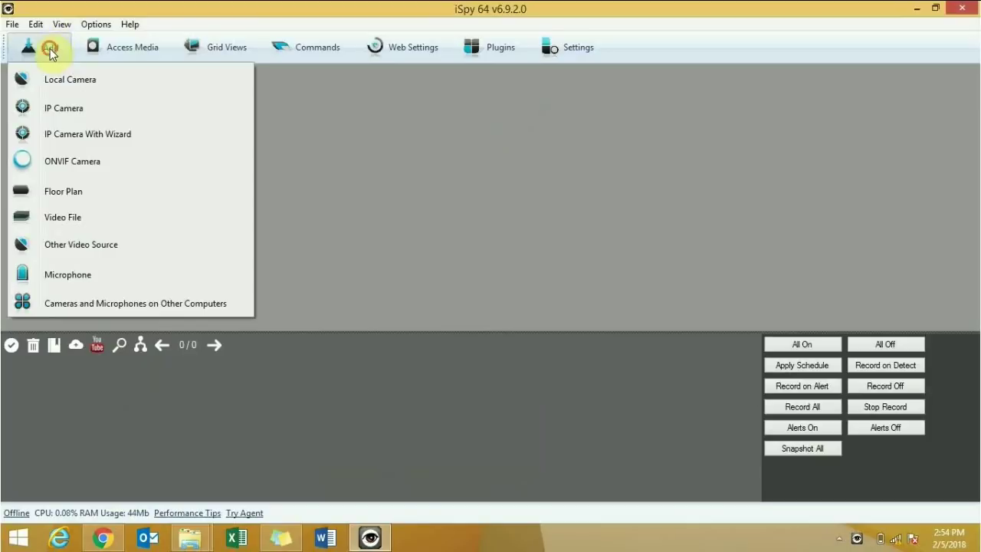
click(110, 140)
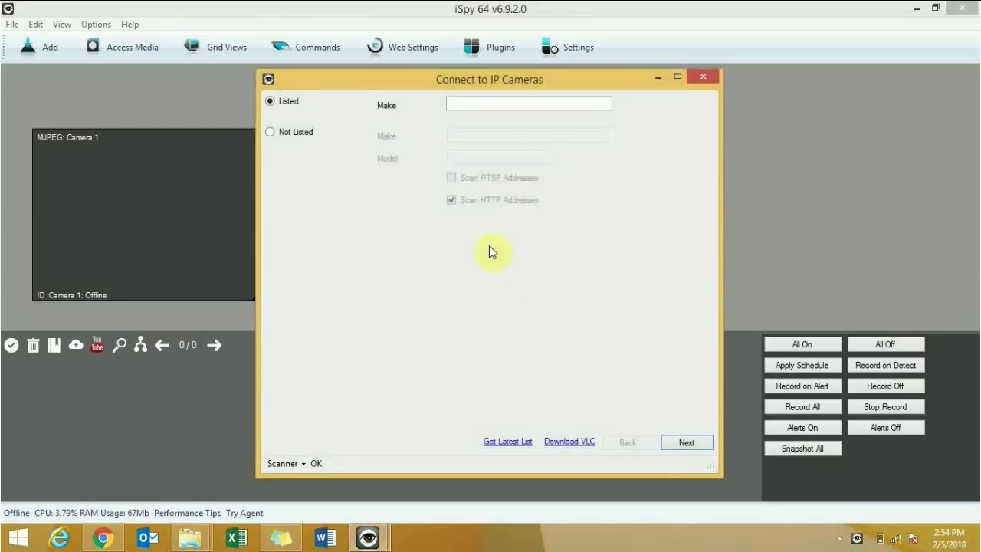
Paste the model into Make and select Dahua: IPC-HFW1220S as the camera make
click(466, 104)
right_click(468, 105)
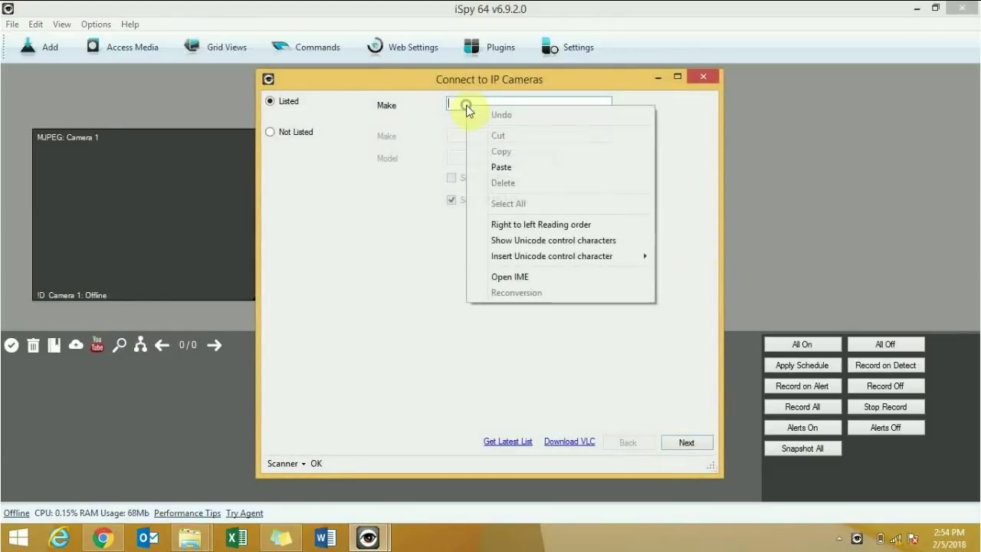
click(532, 166)
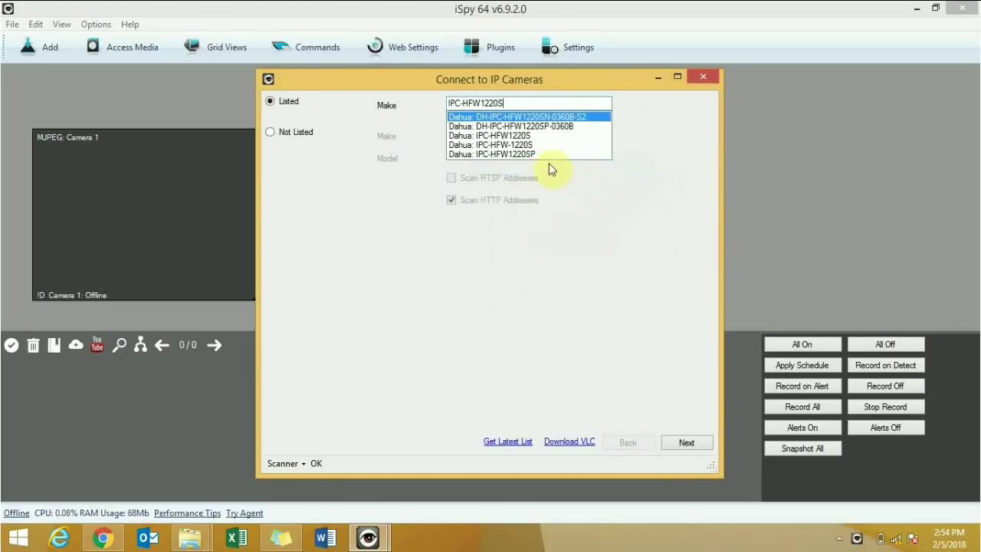
click(517, 136)
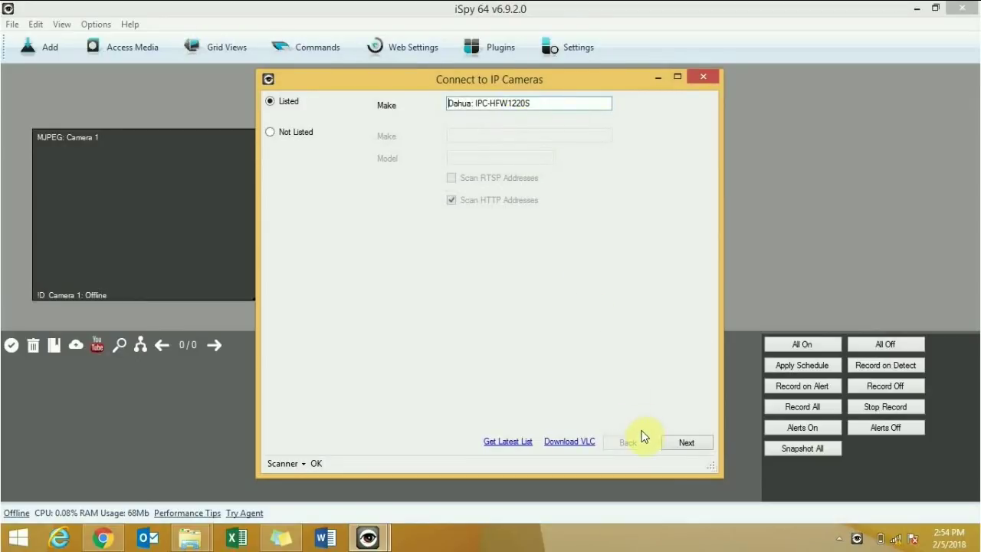
click(687, 443)
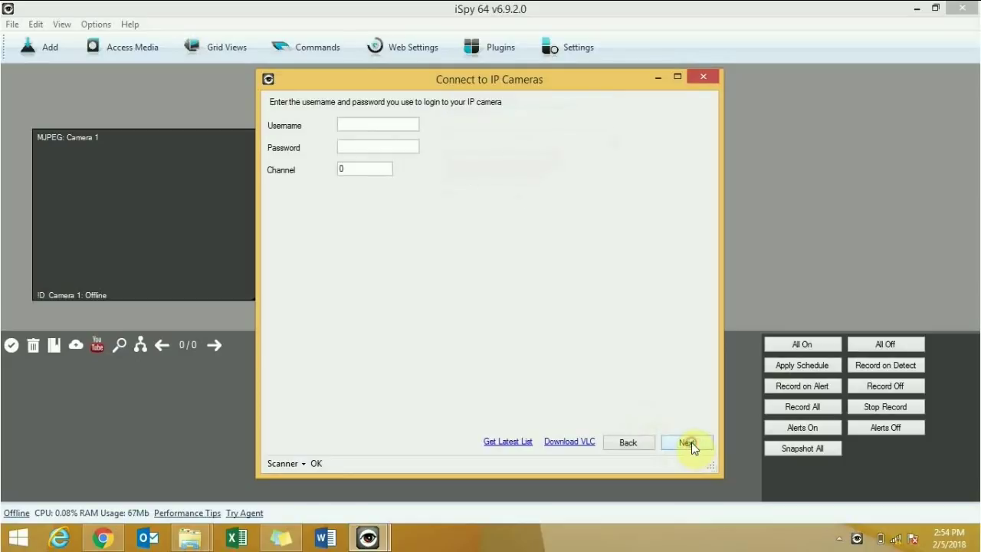
Enter the camera's login username and password on the wizard's login step
click(352, 123)
text(a)
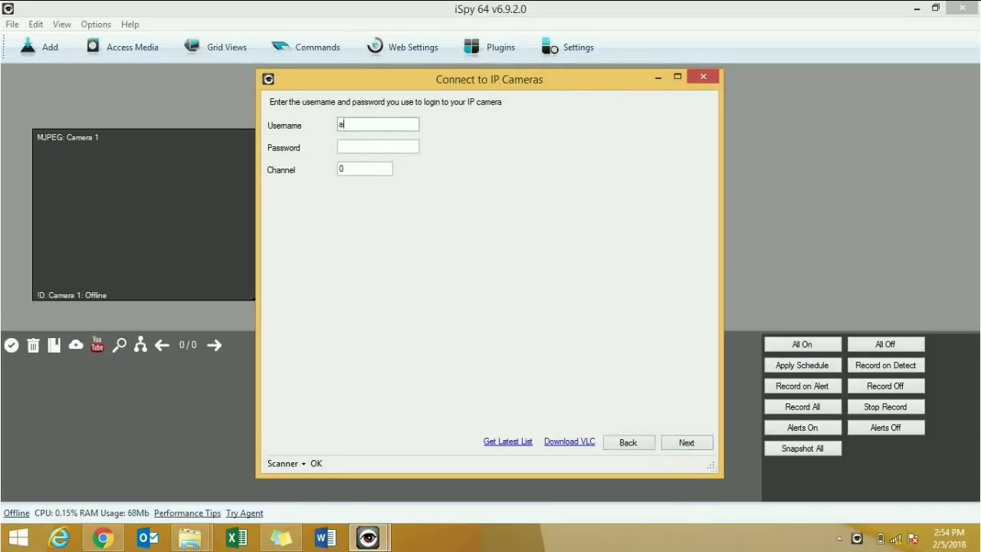
text(dmin)
click(349, 145)
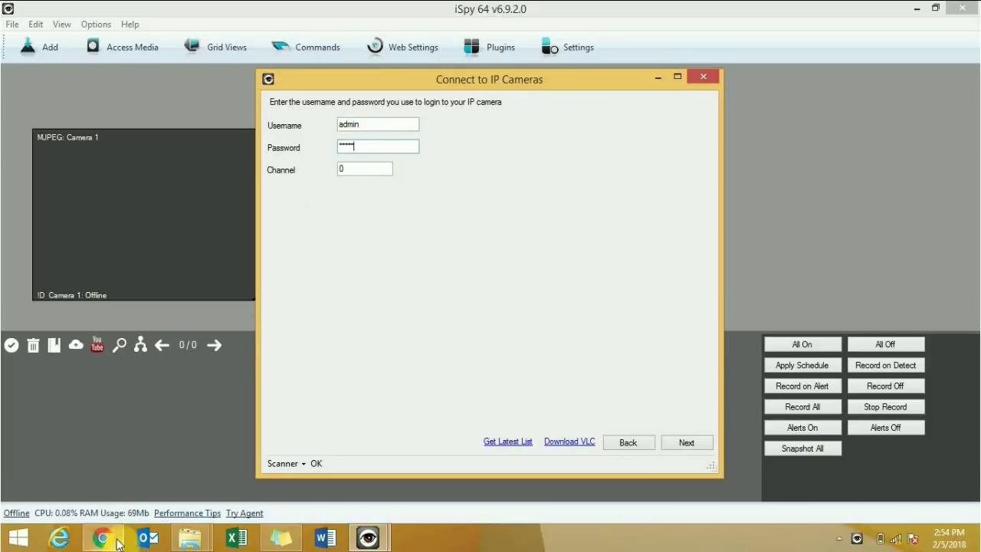
key(alt+Tab)
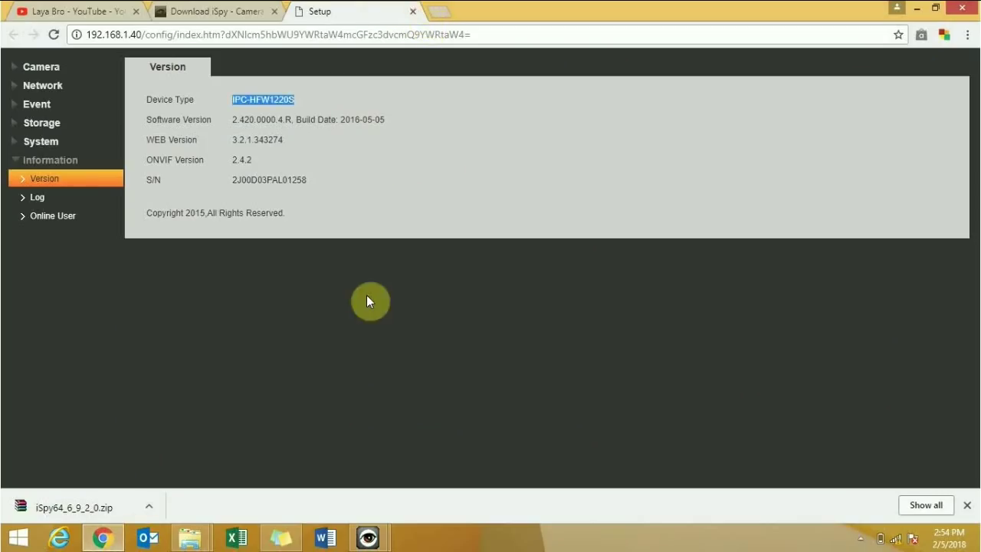
Close the camera page, enter IP address 192.168.1.40 in the wizard and list candidate URLs
click(406, 12)
mouse_move(367, 536)
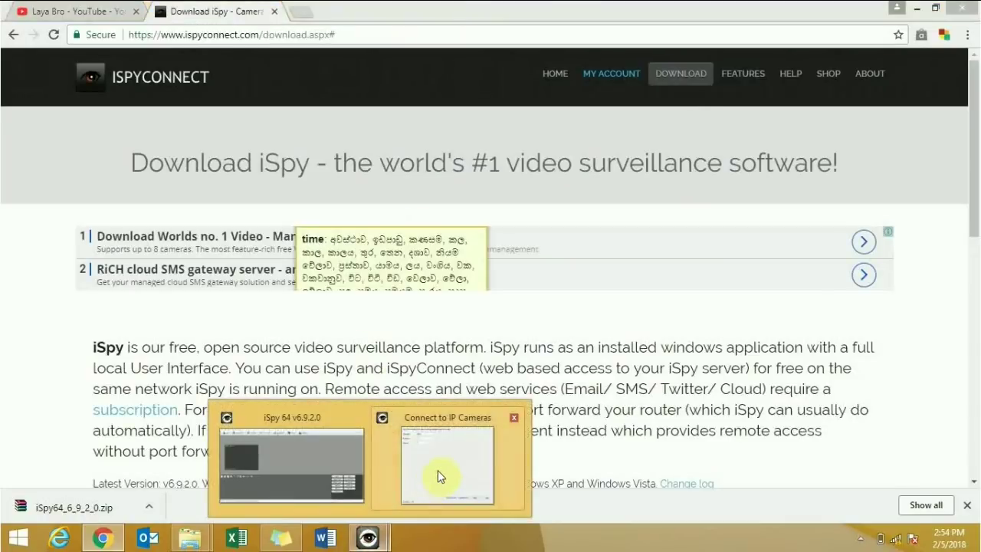
click(437, 470)
click(687, 442)
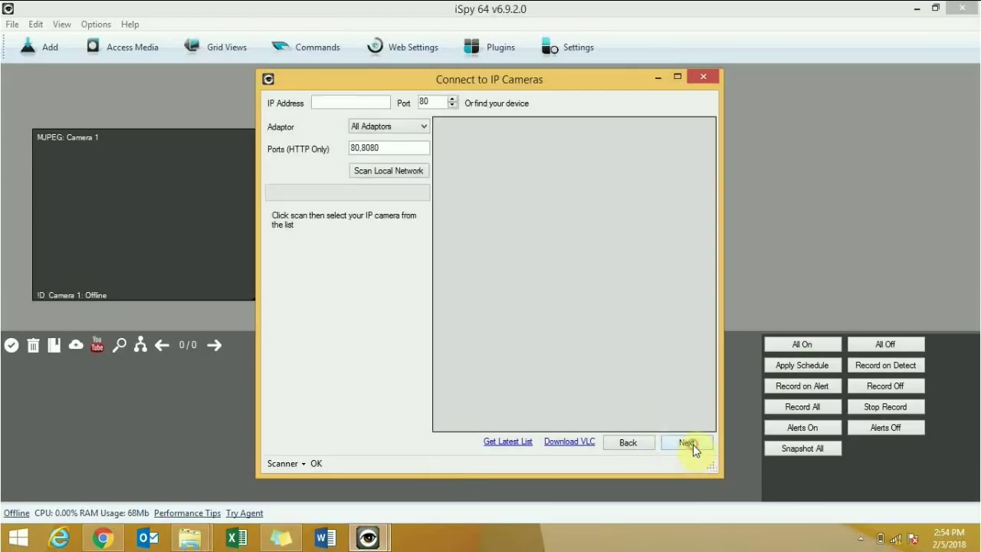
text(192.168.1.40)
click(685, 443)
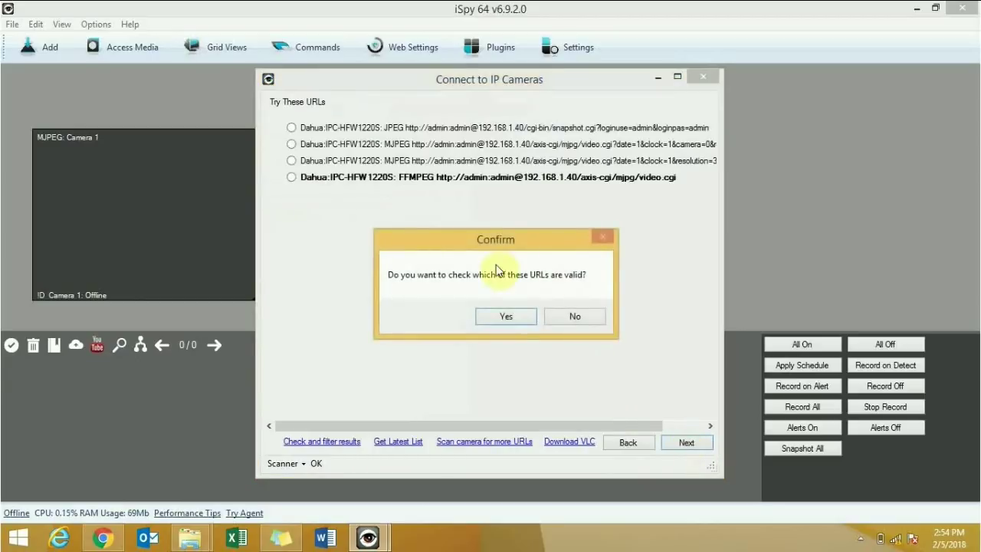
Validate the candidate URLs, choose the working JPEG snapshot.cgi URL and finish the wizard
click(525, 317)
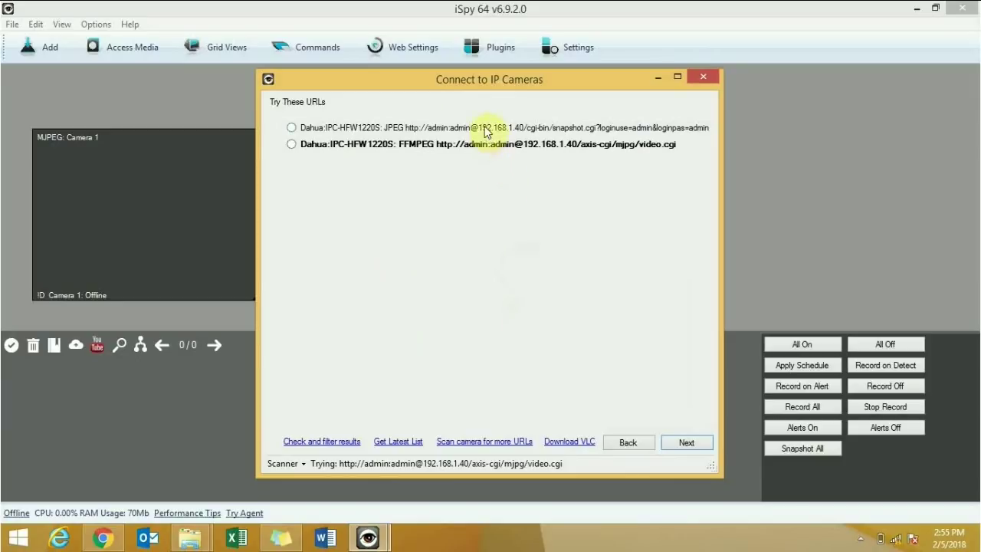
drag(448, 78, 589, 78)
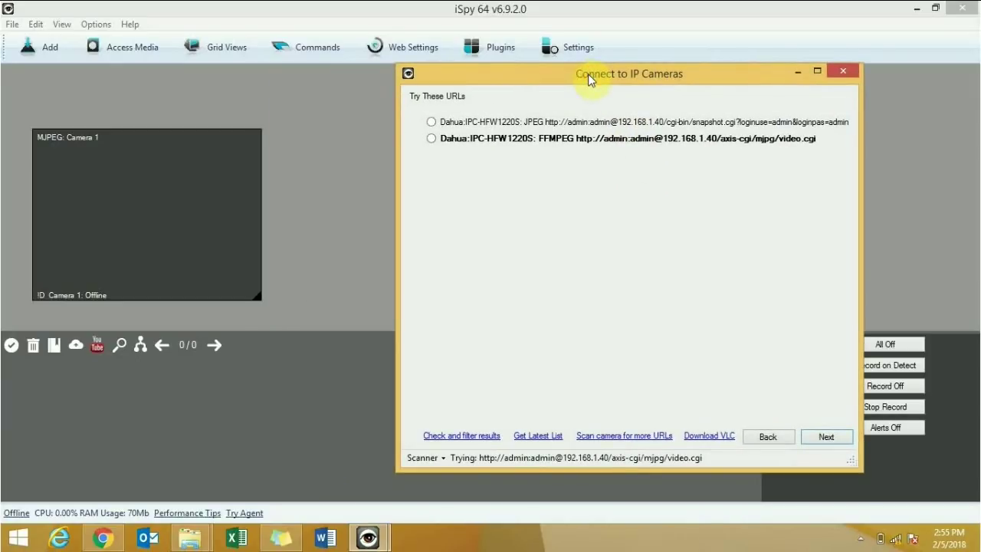
click(431, 122)
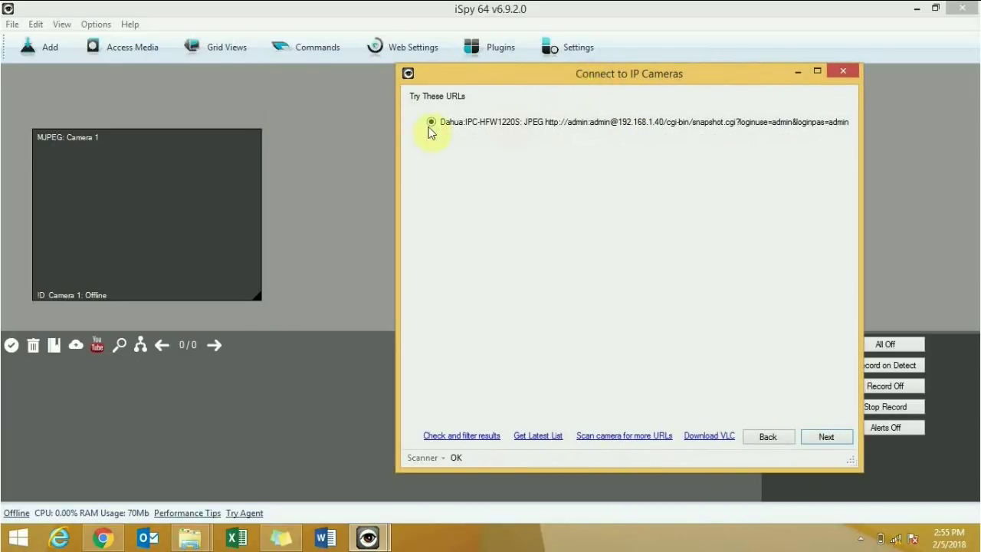
click(814, 437)
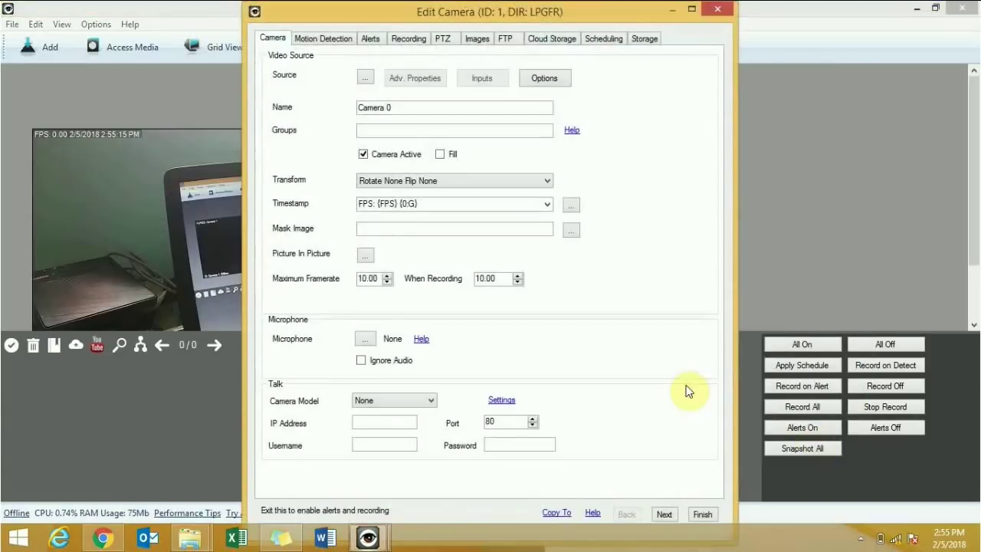
Step through the Edit Camera tabs from motion detection to storage, keeping default settings
drag(488, 17, 540, 7)
drag(475, 107, 414, 107)
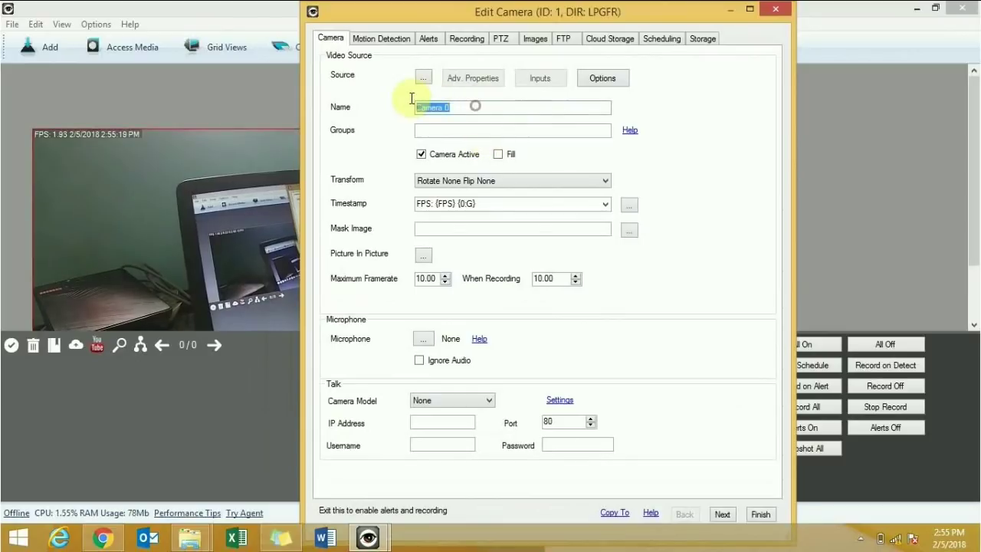
click(724, 514)
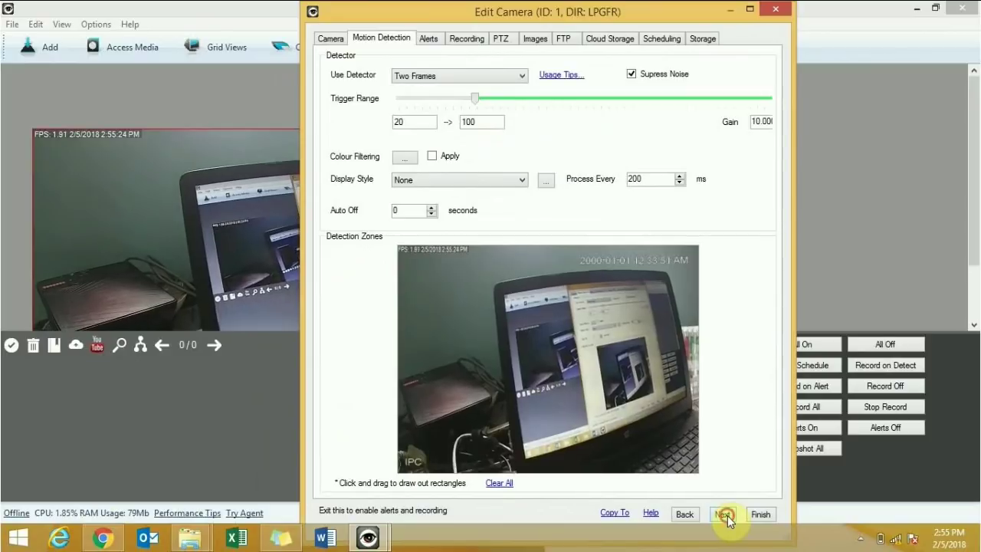
click(724, 514)
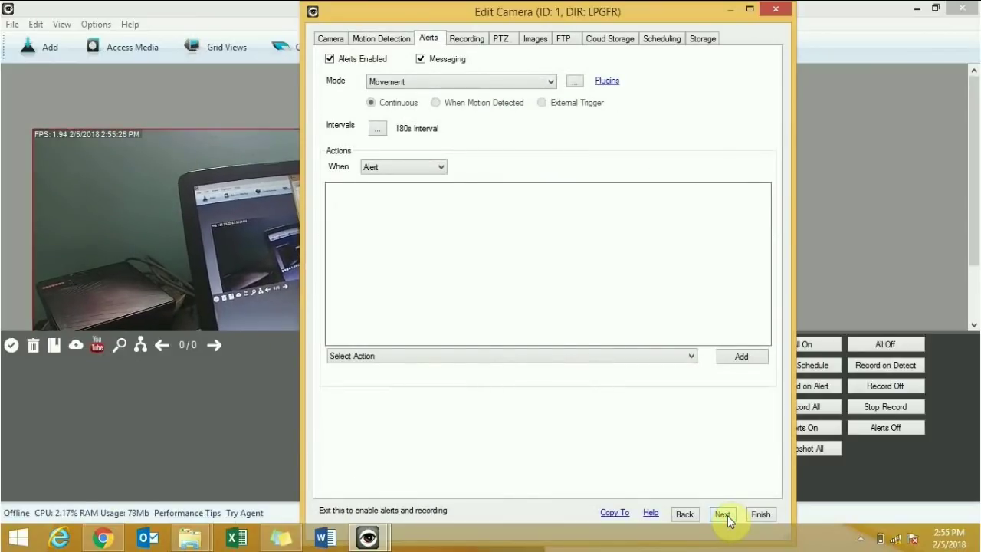
click(724, 514)
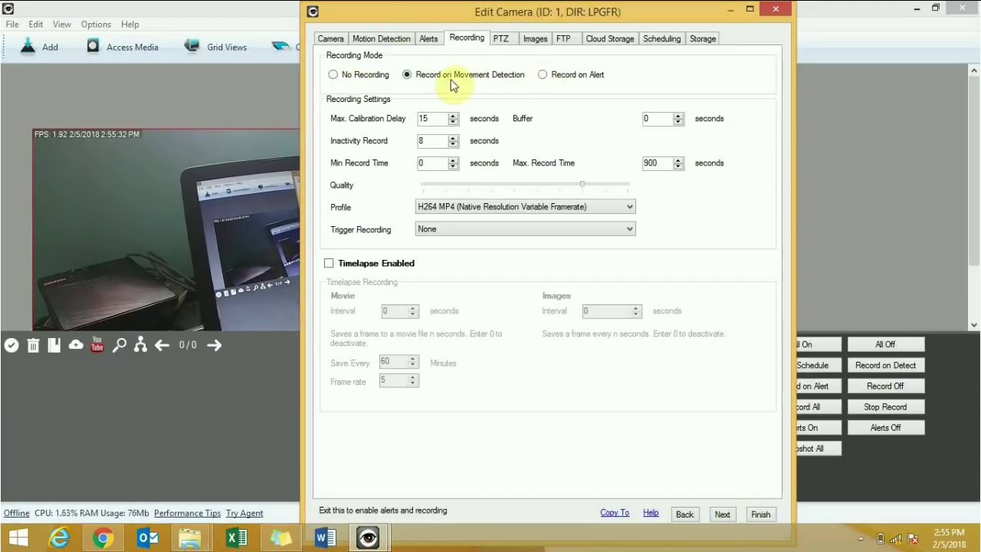
click(724, 521)
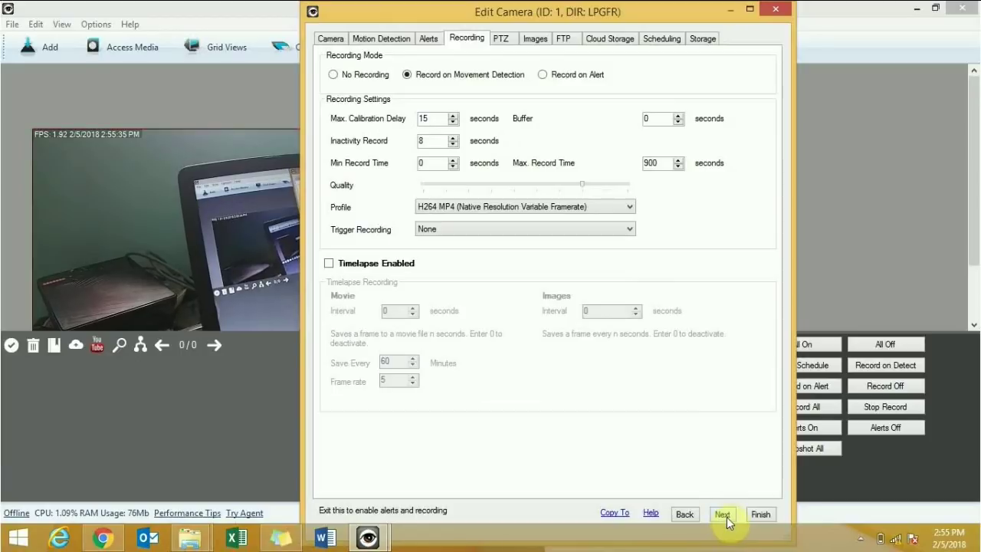
click(726, 518)
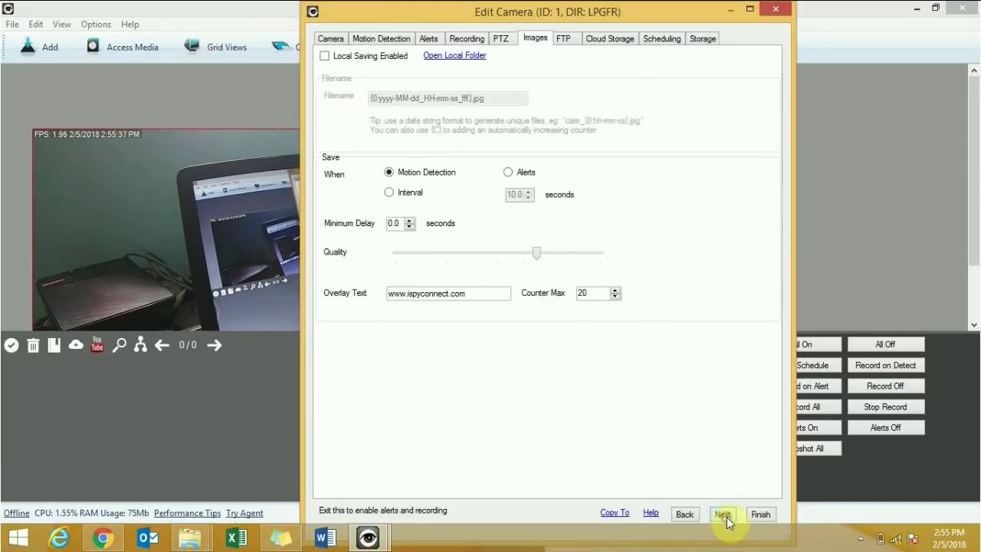
click(724, 514)
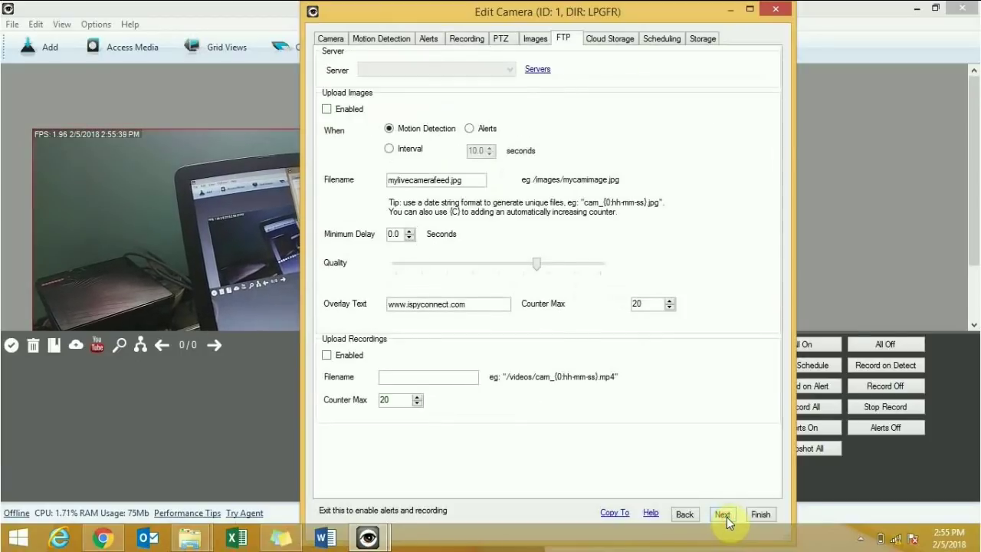
click(724, 514)
click(725, 517)
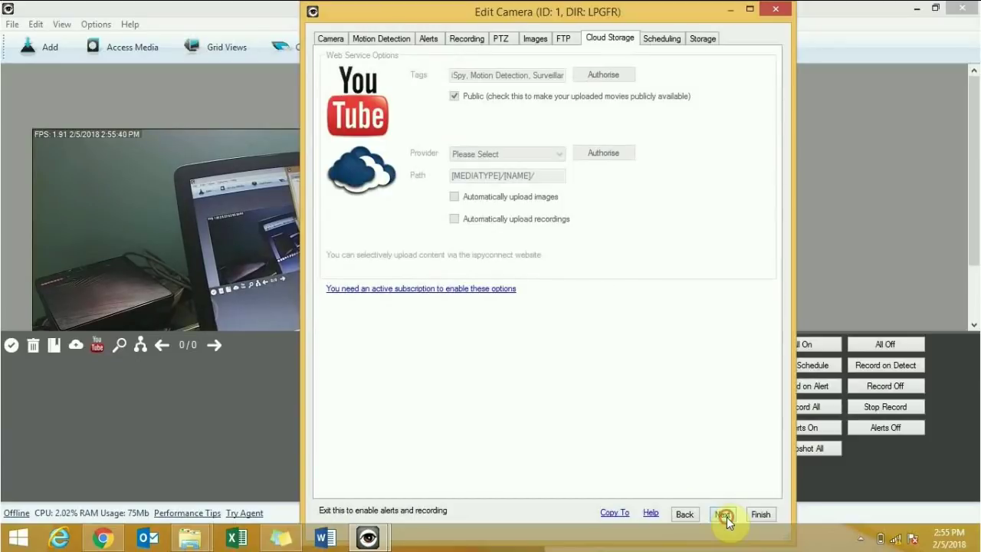
click(724, 517)
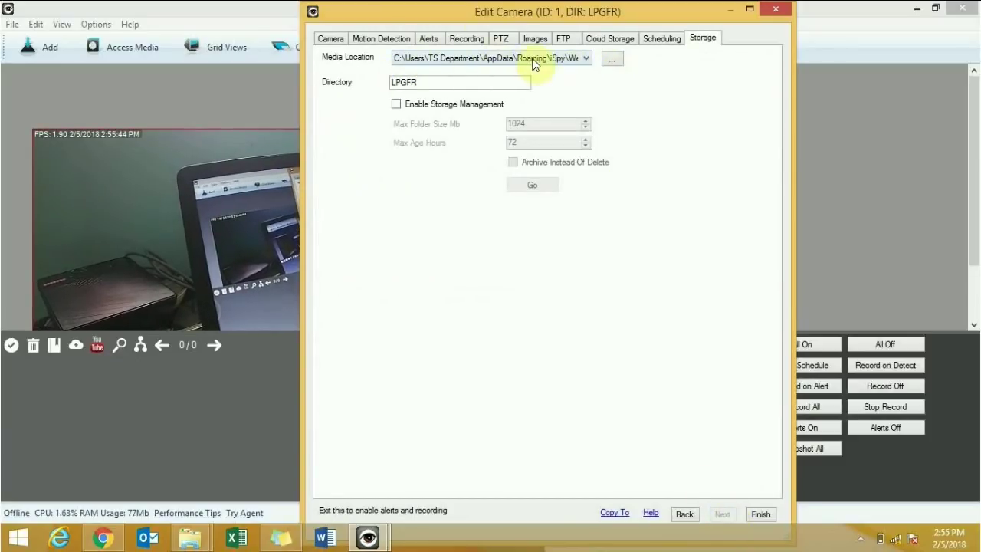
Accept the Media Location directory settings and finish the Camera 1 configuration
click(611, 60)
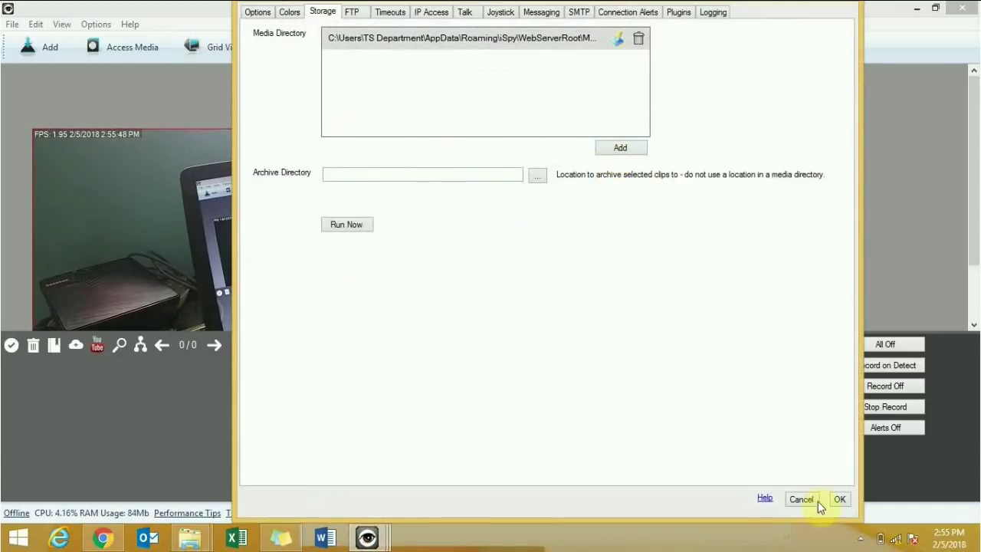
click(838, 500)
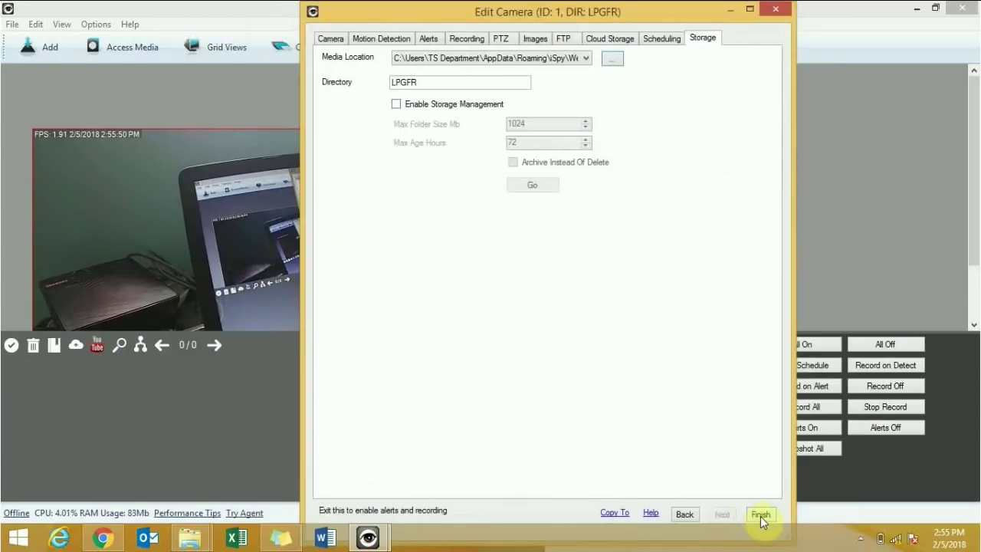
click(760, 515)
drag(401, 219, 460, 142)
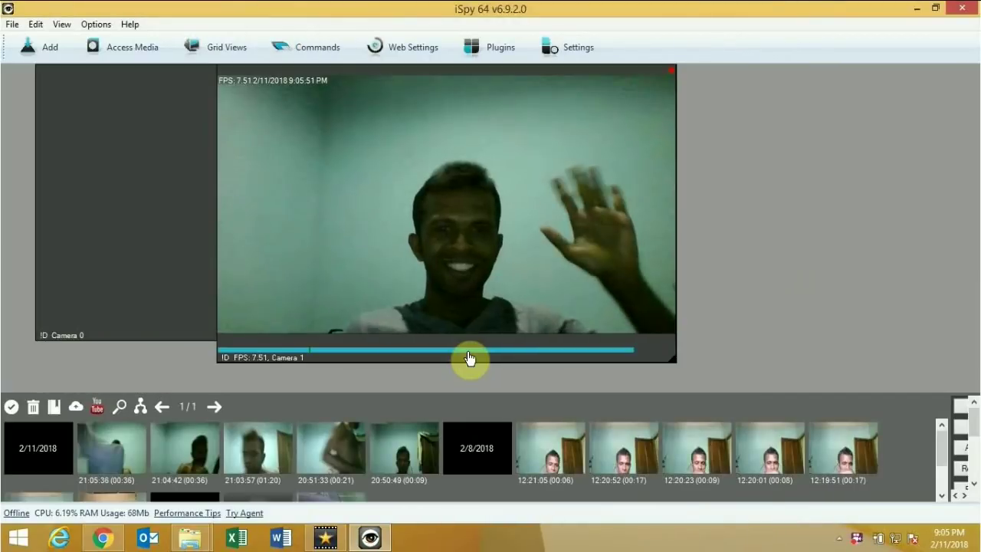